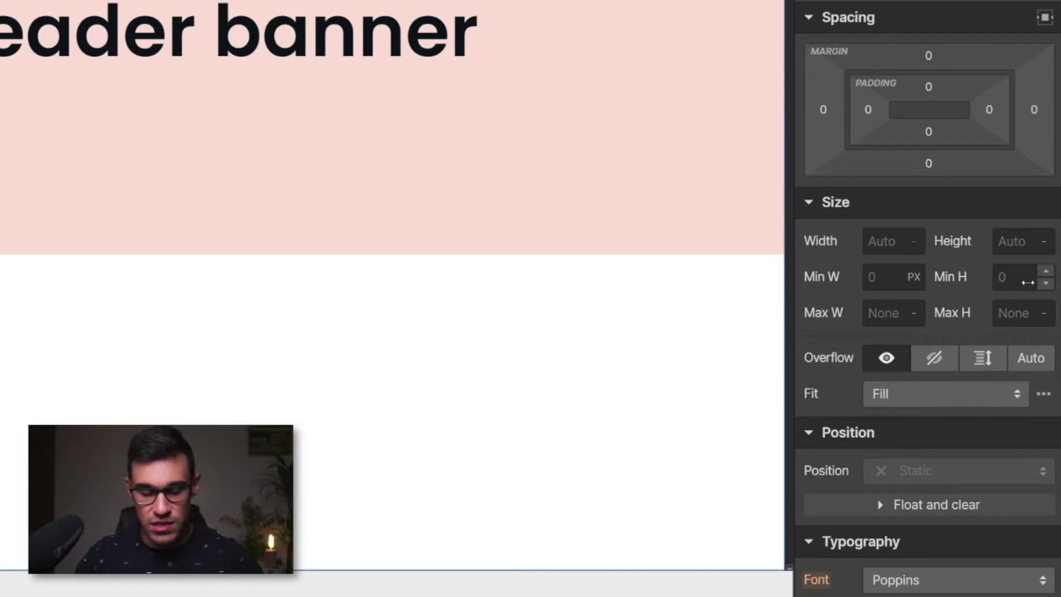
Step: Check the min-width unit list, then select the pink header section and edit its 60 VH min height
left_click(914, 278)
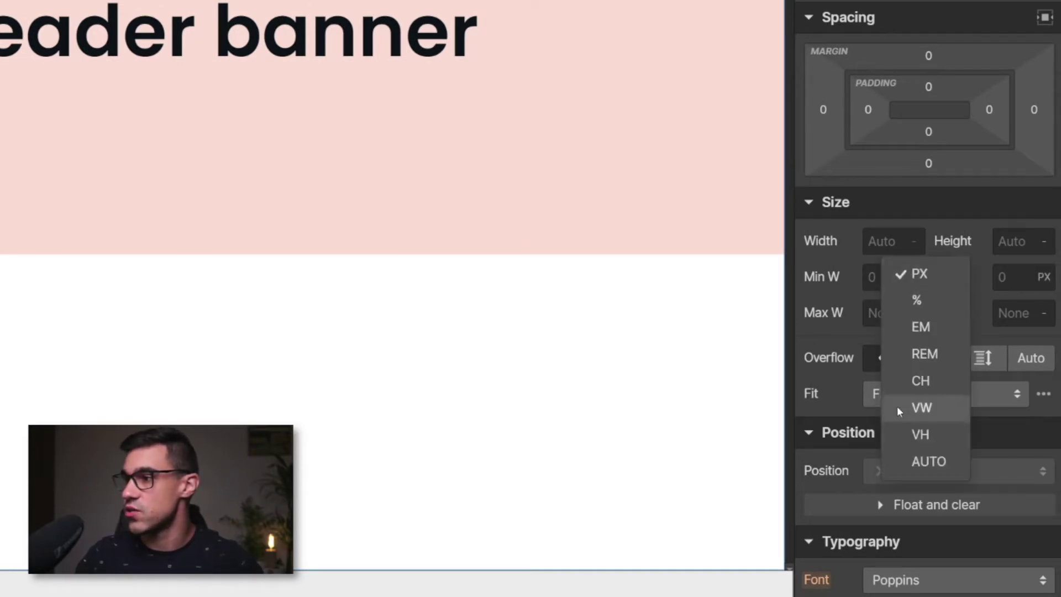
left_click(1005, 277)
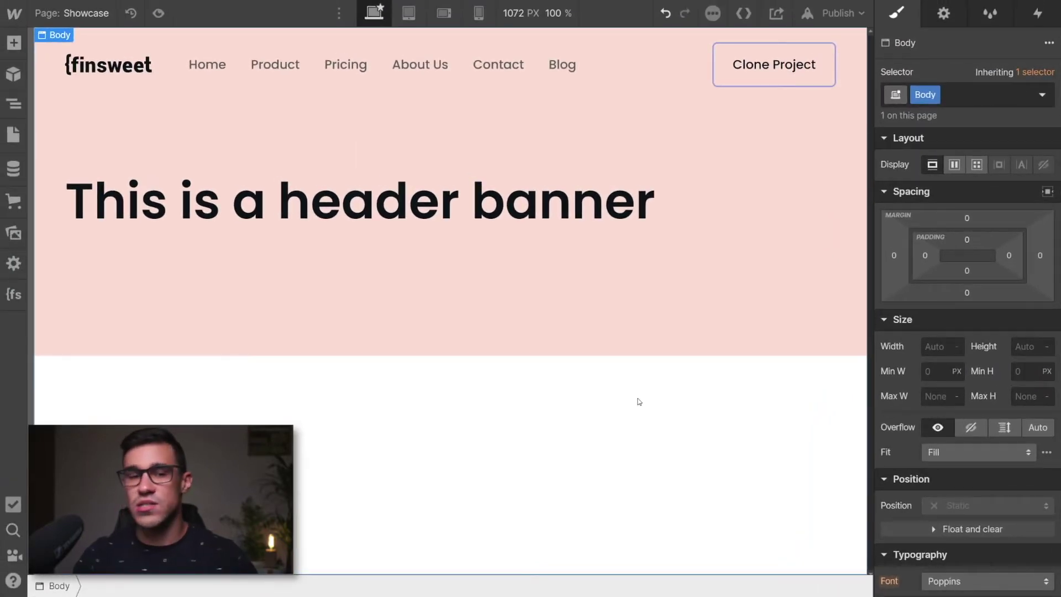
left_click(423, 325)
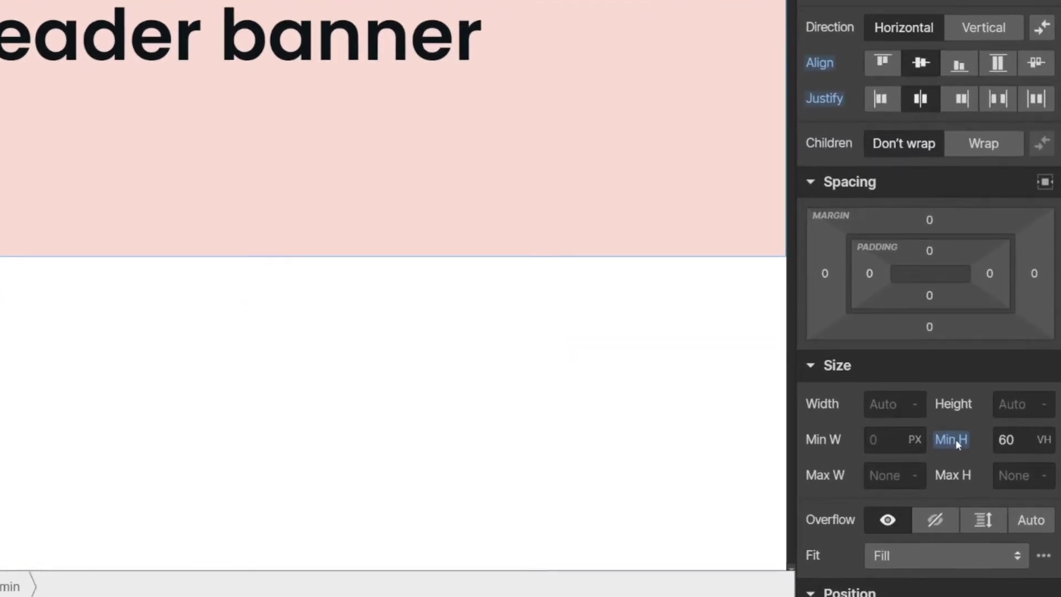
left_click(1010, 450)
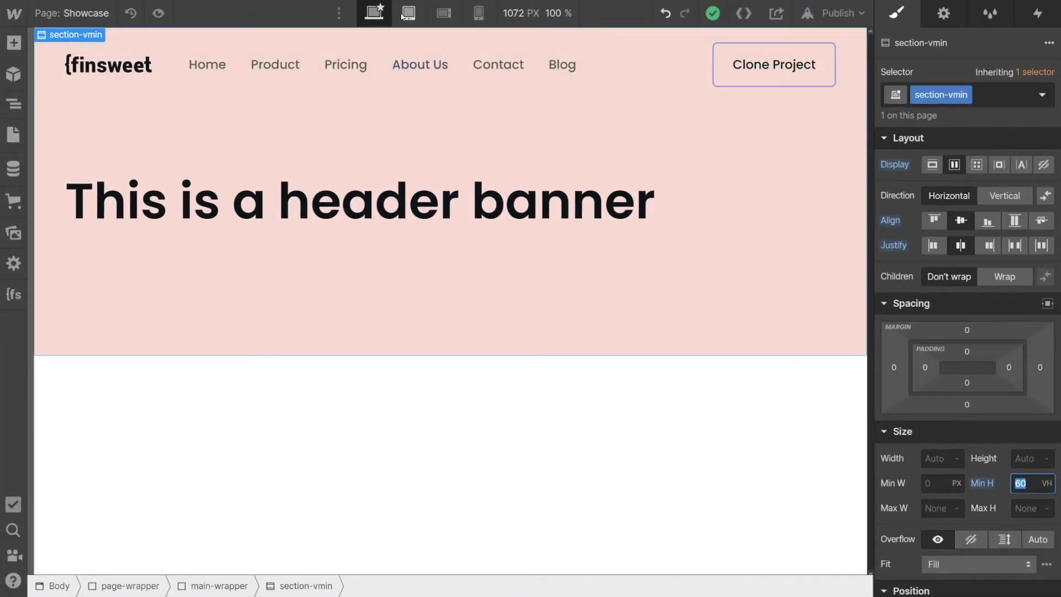
left_click(409, 12)
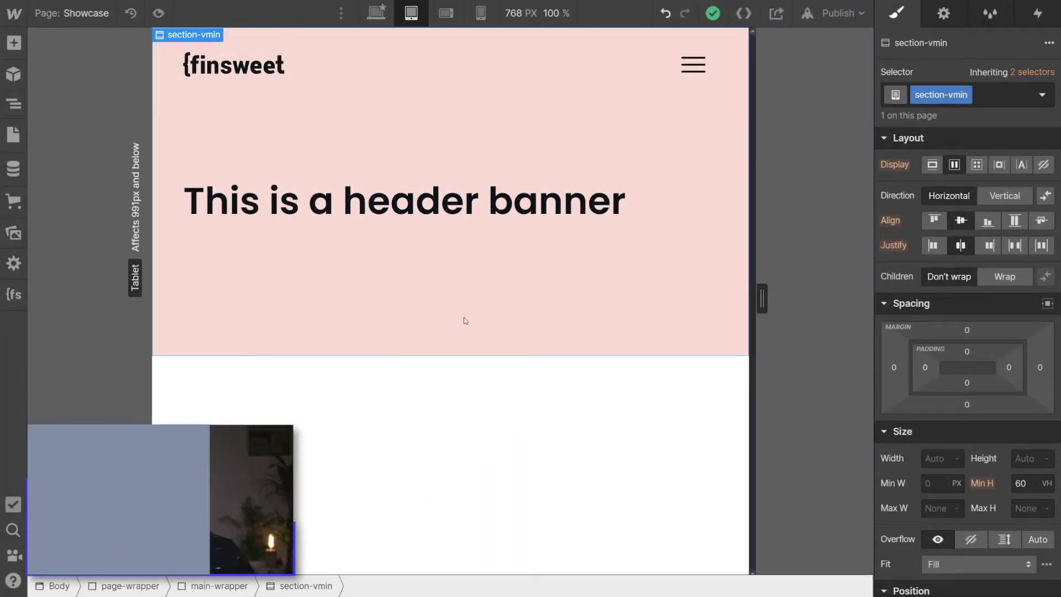
left_click(446, 12)
left_click(481, 12)
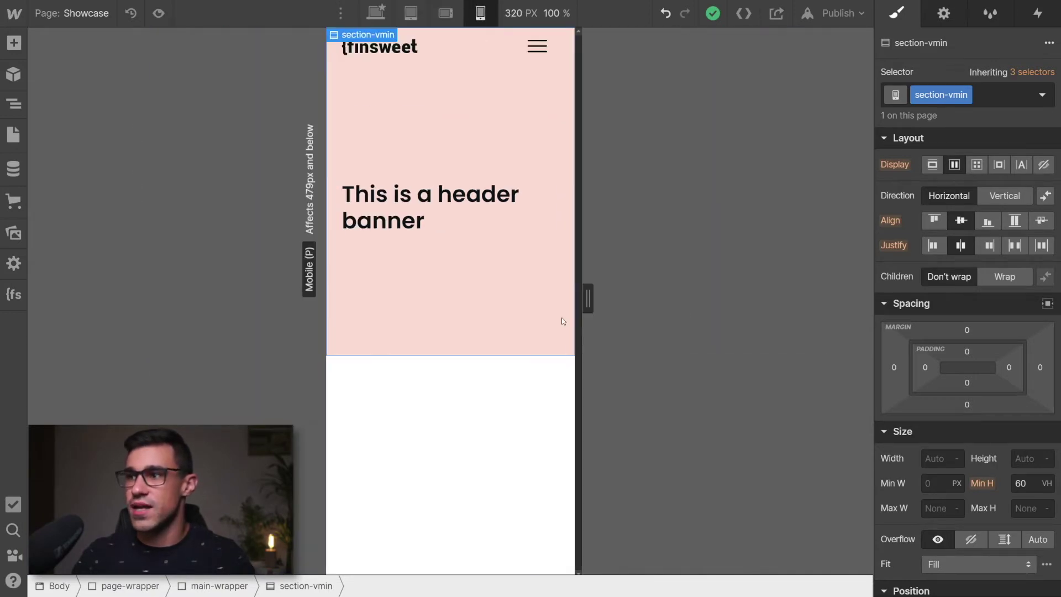
left_click_drag(587, 298, 556, 296)
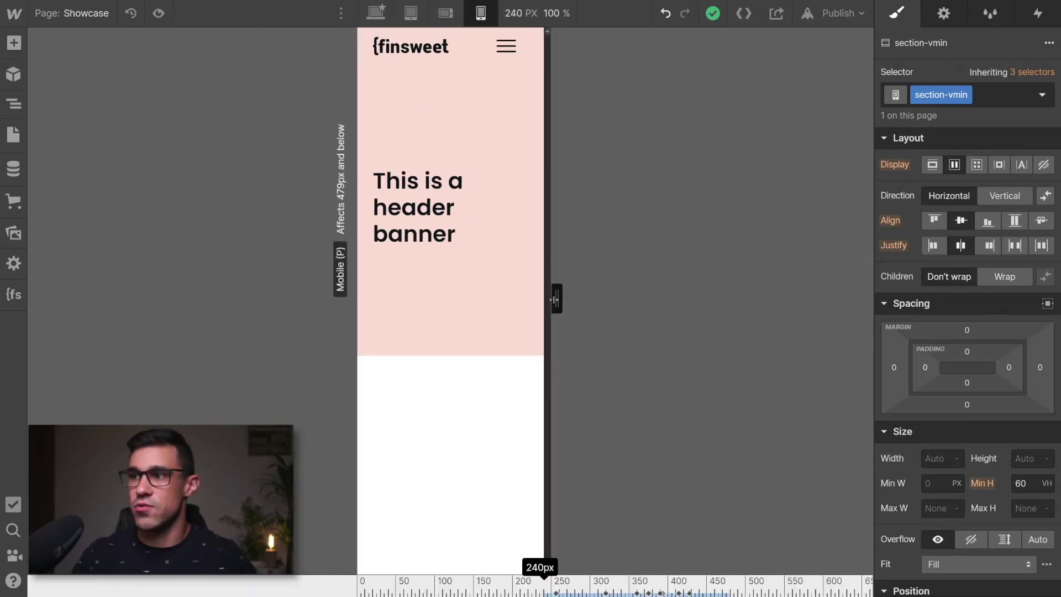
left_click_drag(556, 299, 582, 299)
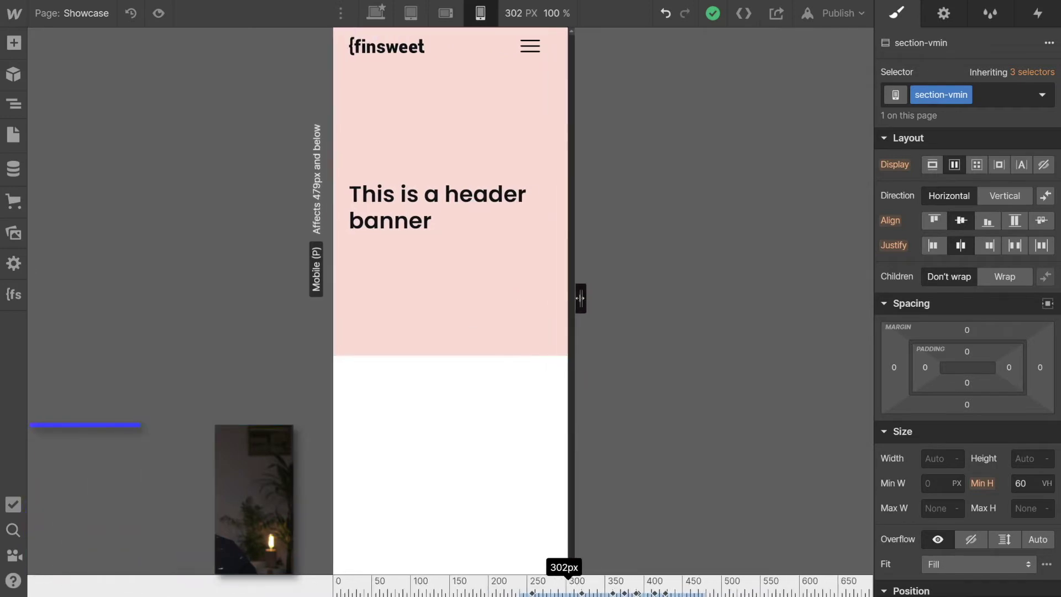
left_click(375, 12)
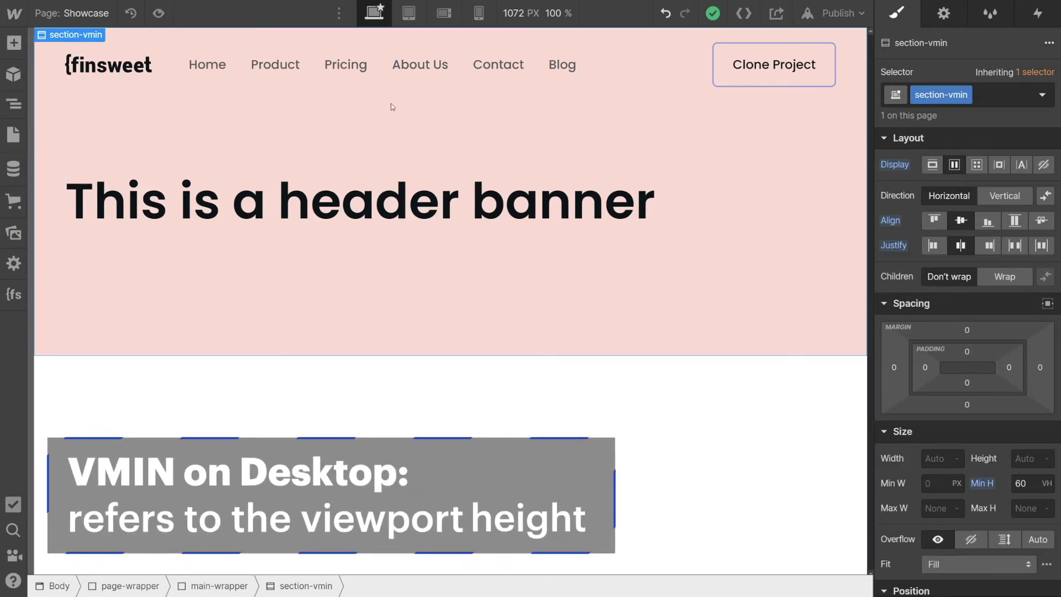
left_click(408, 13)
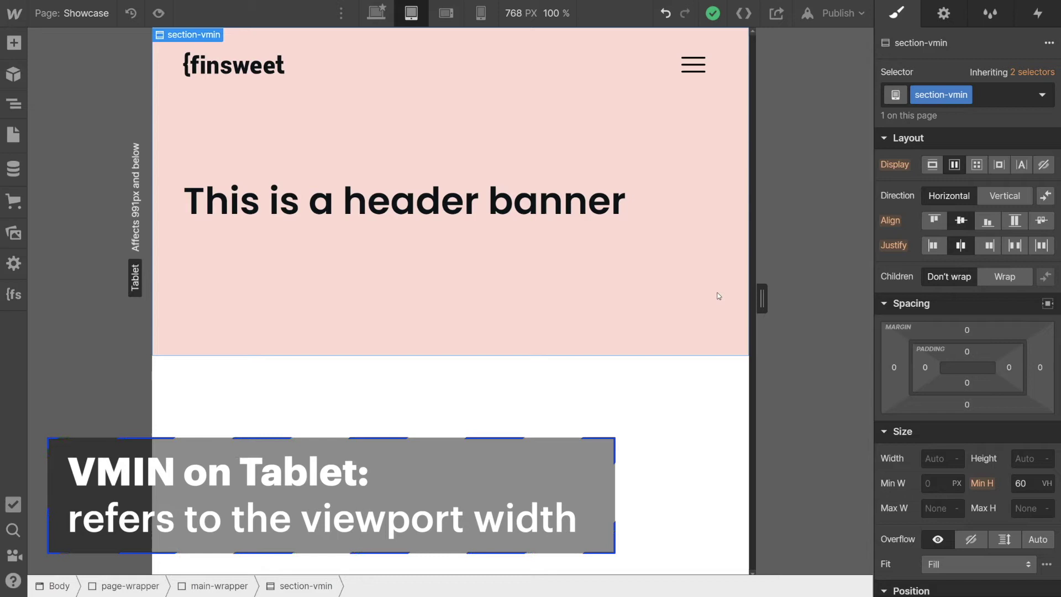
left_click(445, 12)
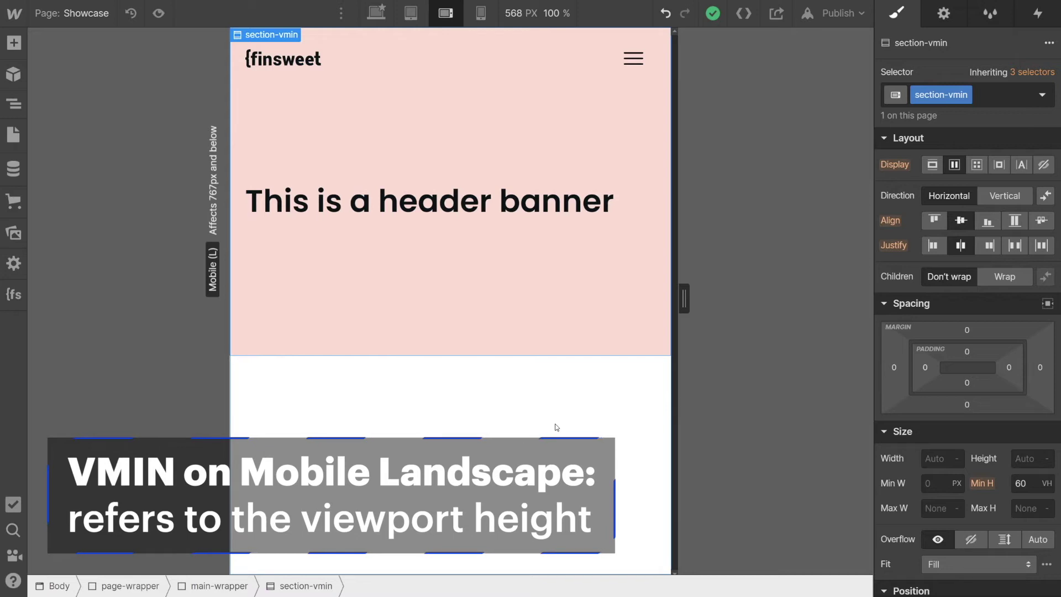
left_click(480, 12)
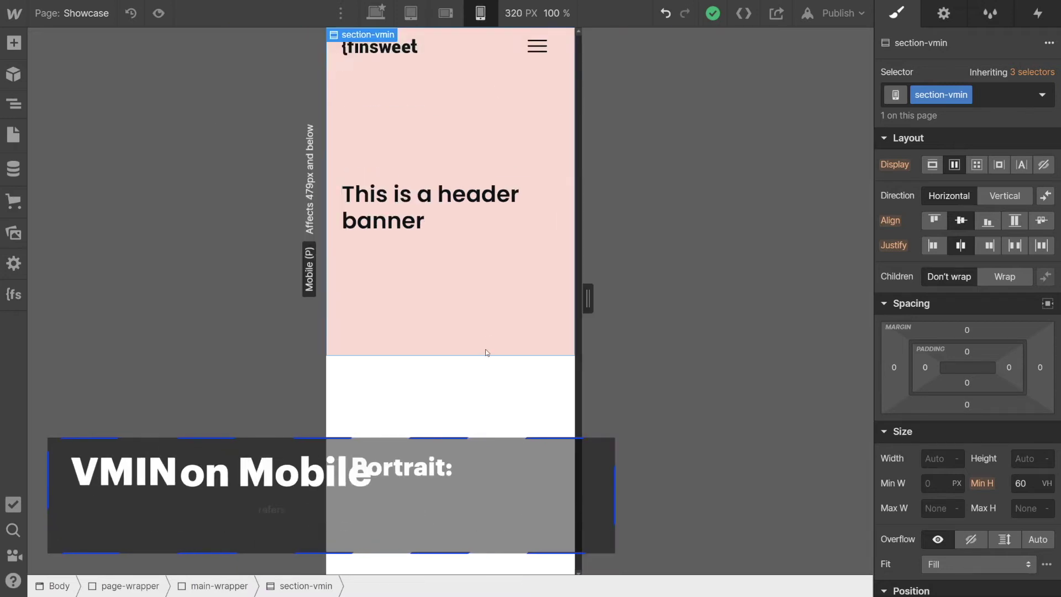
left_click(376, 12)
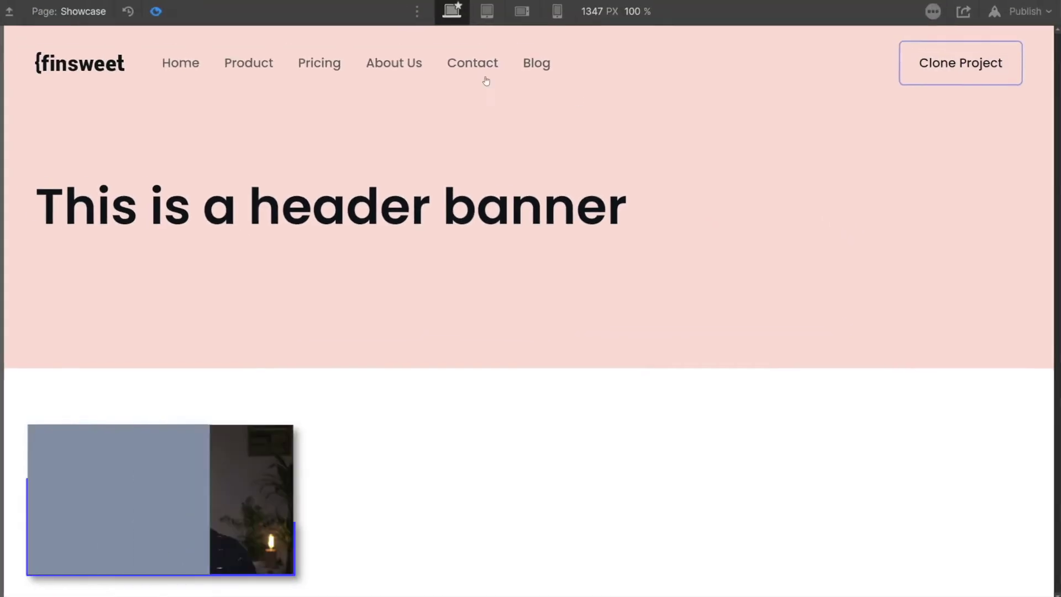
Step: Narrow the previewed canvas to 240 px wide to check the 60 VMIN banner height
mouse_move(1055, 299)
left_mouse_down()
mouse_move(948, 307)
mouse_move(749, 300)
mouse_move(594, 278)
mouse_move(724, 277)
mouse_move(584, 265)
left_mouse_up()
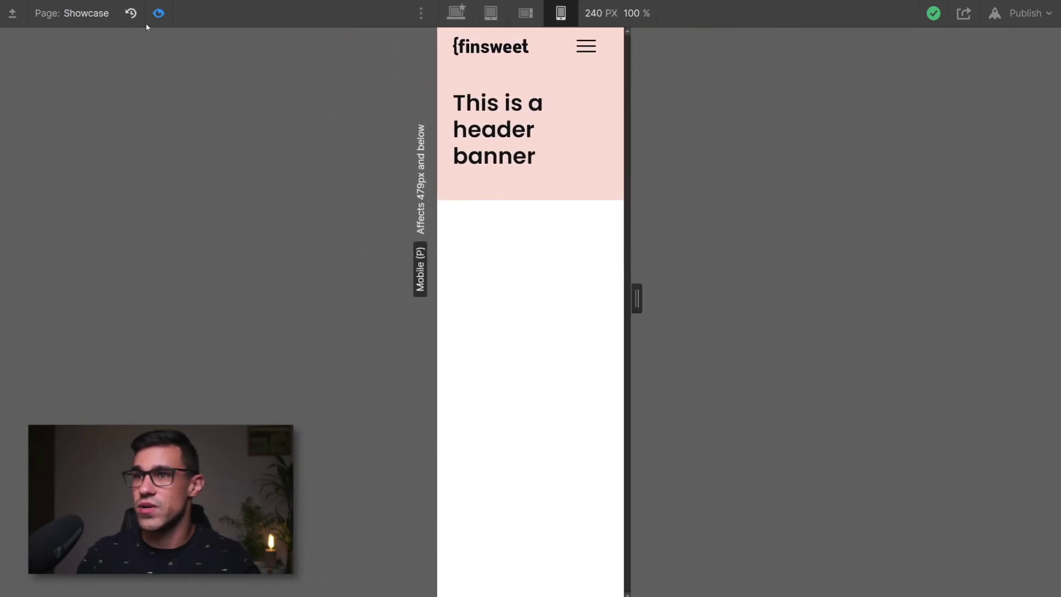